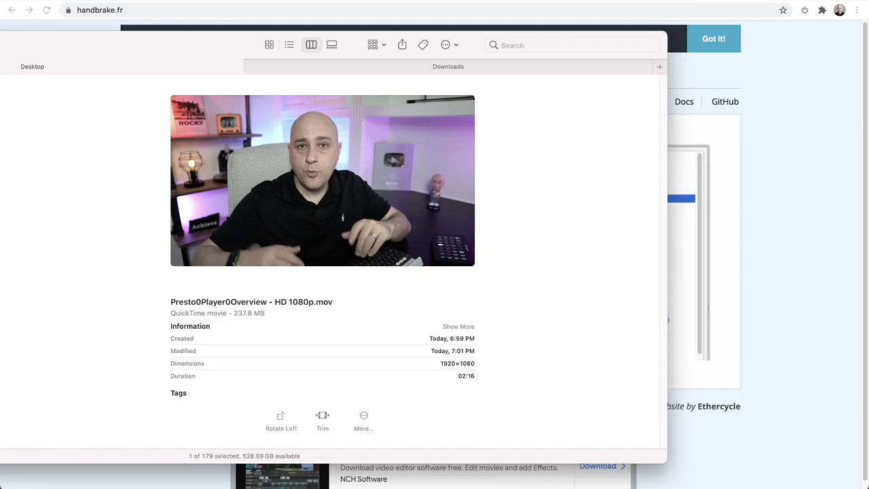
Preview Presto Player Introduction.mp4 in Finder: a 28.4 MB, 1920×1080, 02:16 MPEG-4 movie
click(112, 361)
key(Up)
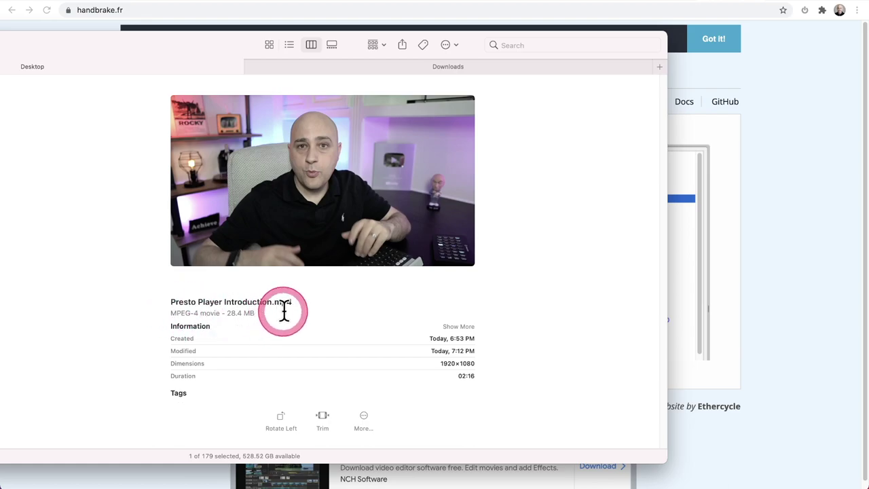
click(230, 324)
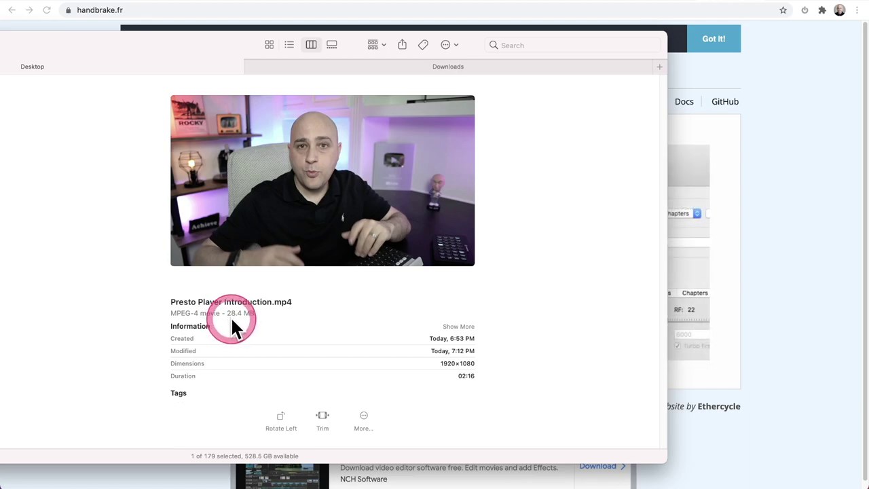
drag(231, 320, 258, 316)
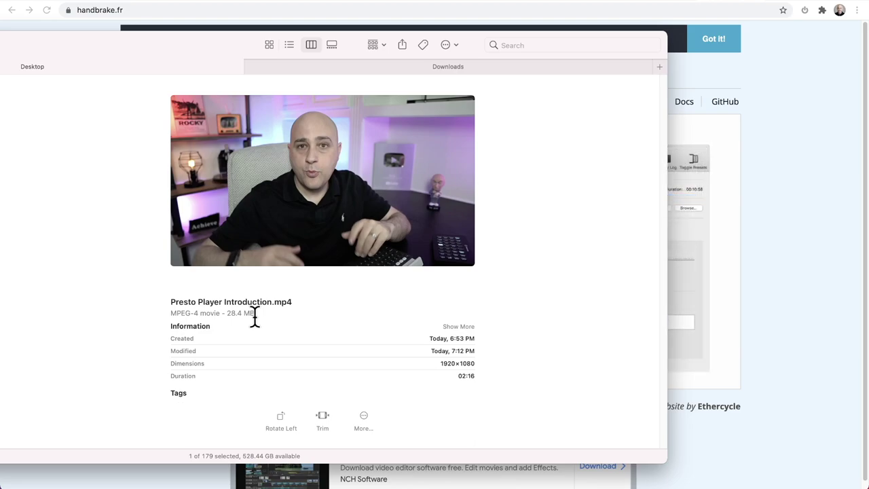
click(293, 306)
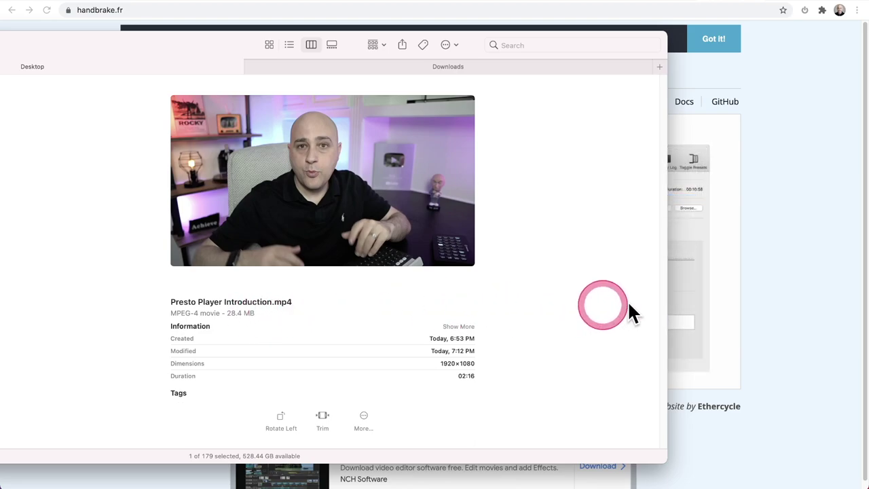
Close the Finder window so HandBrake's source dialog opens on the Desktop folder
click(807, 274)
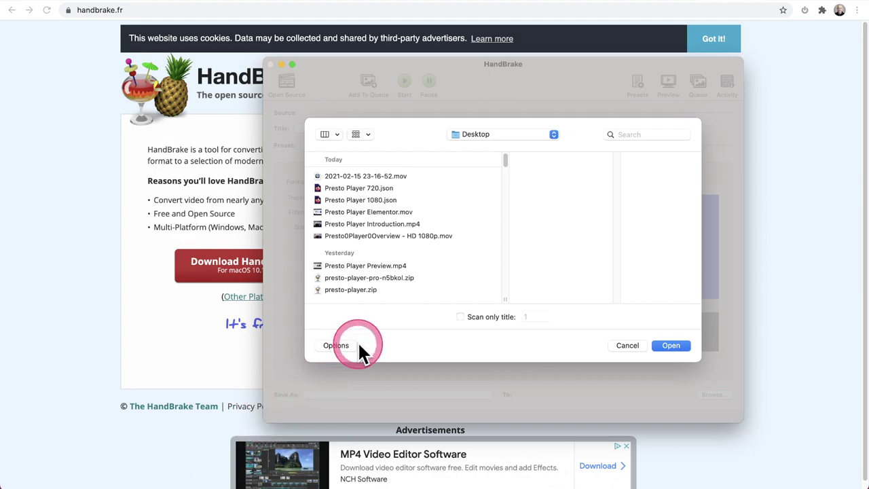
Load Presto0Player0Overview - HD 1080p.mov from the Desktop as HandBrake's source video
click(382, 236)
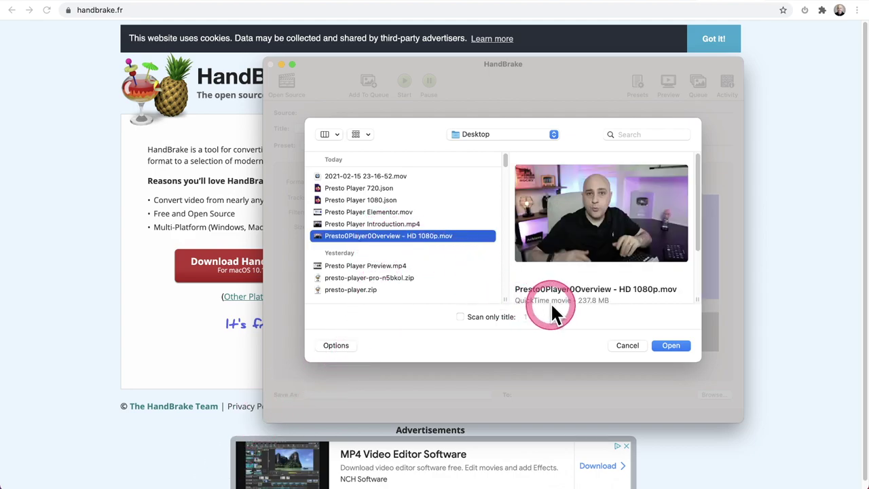
scroll(563, 285, down, 3)
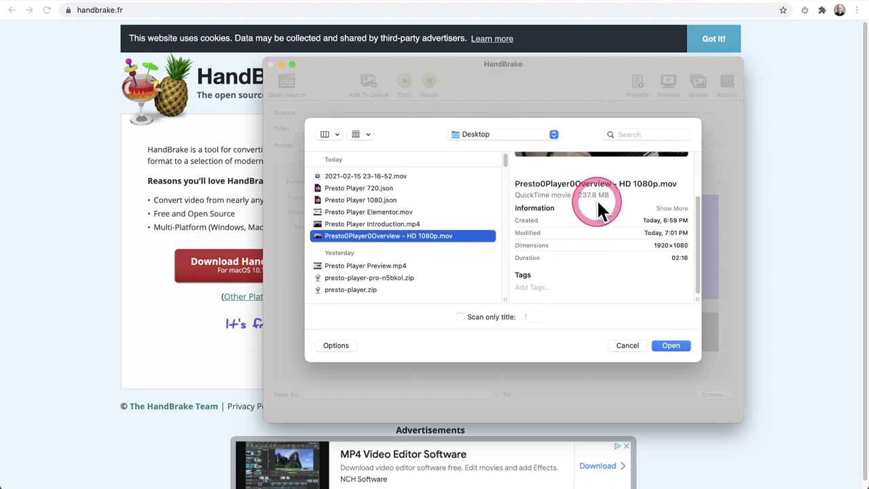
click(667, 348)
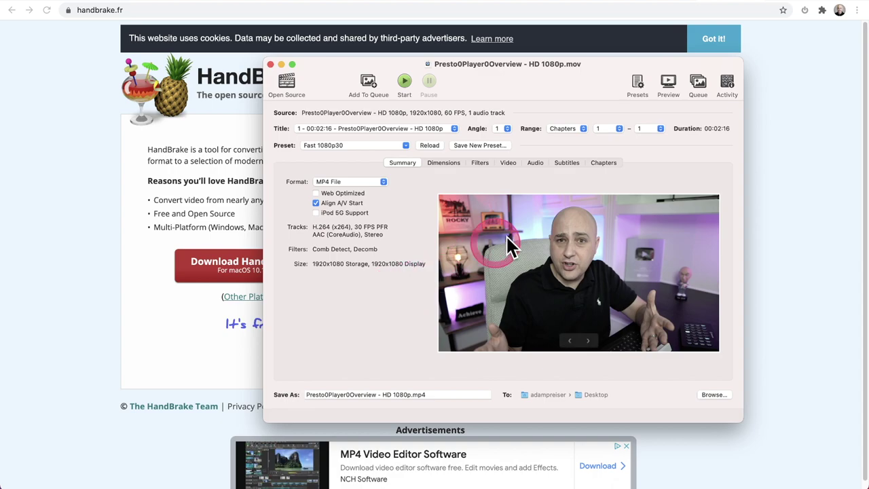
Browse the built-in General presets, leaving Fast 1080p30 as the chosen preset
click(775, 90)
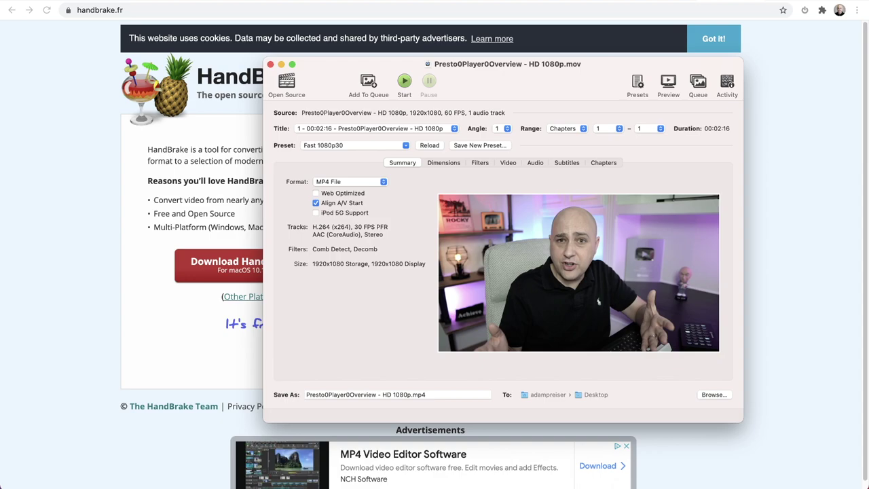
click(331, 150)
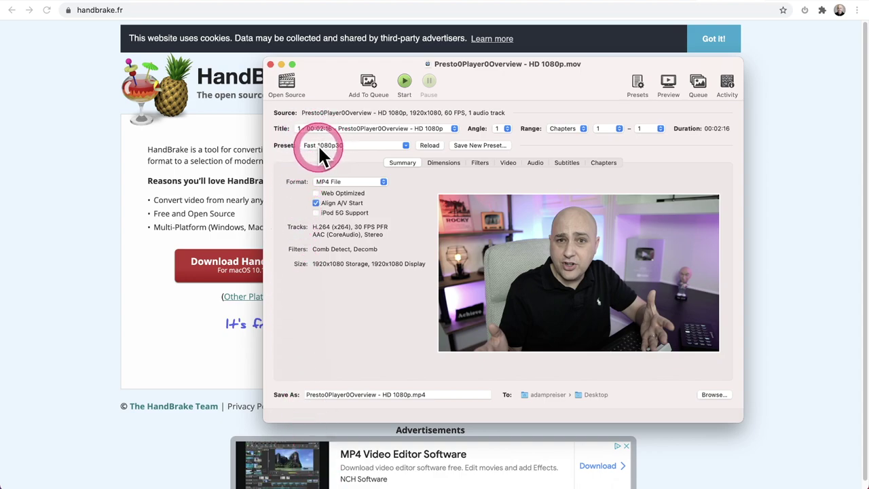
click(325, 286)
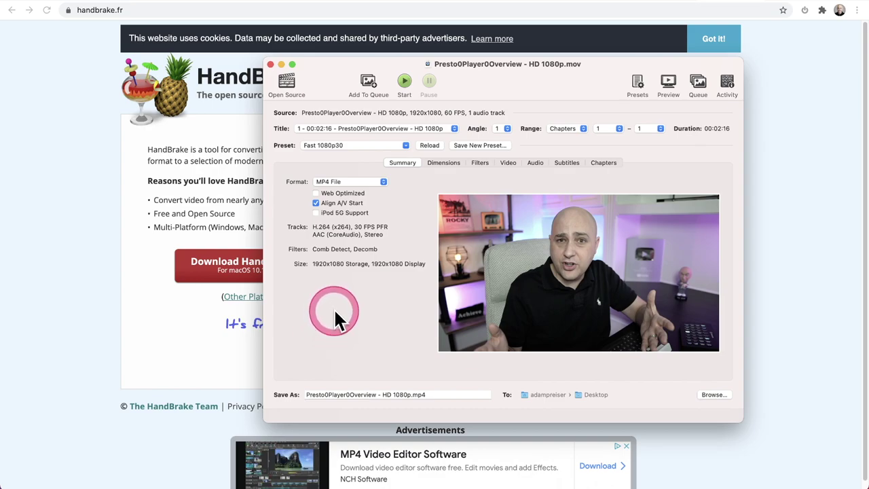
click(338, 154)
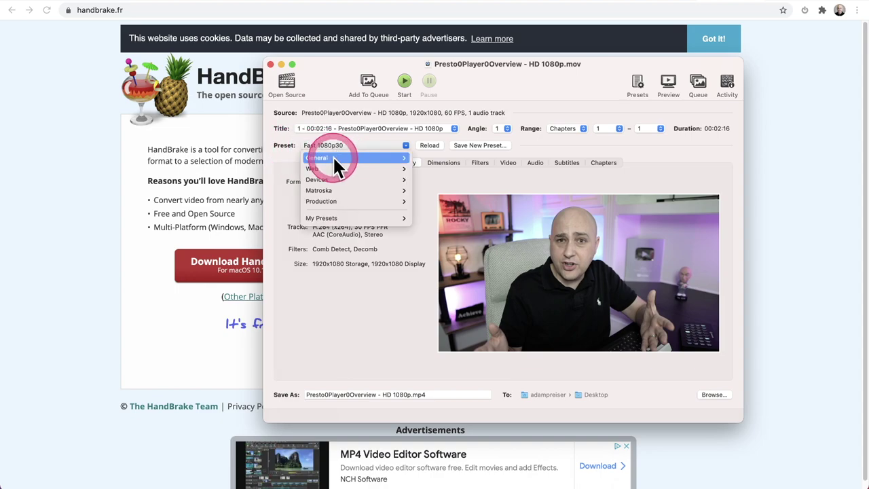
mouse_move(353, 158)
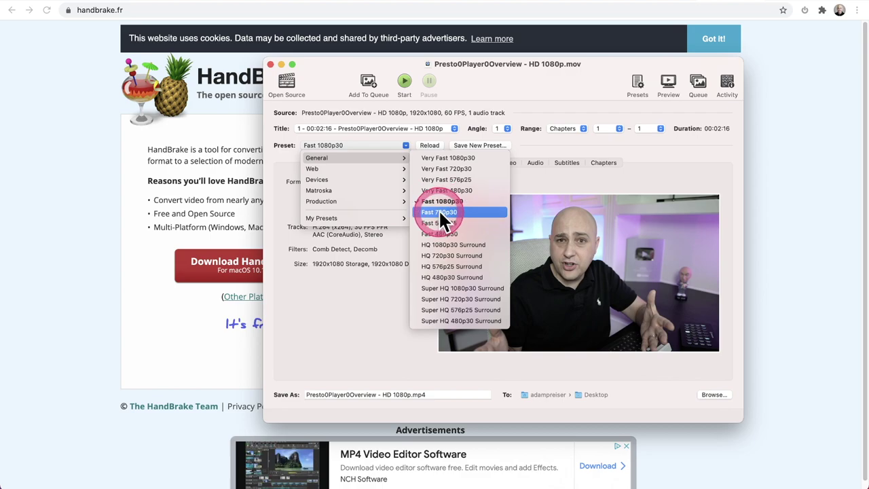
Keep the Fast 1080p30 preset and tick Web Optimized for the MP4 output
click(439, 202)
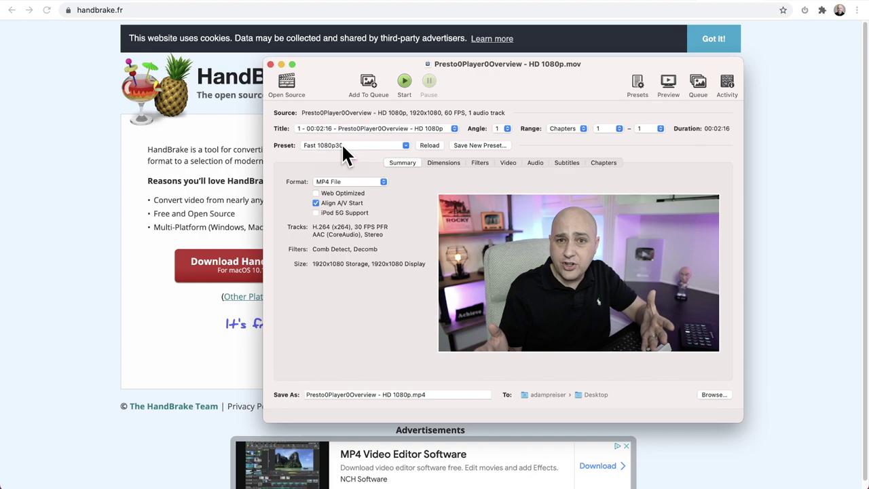
click(315, 193)
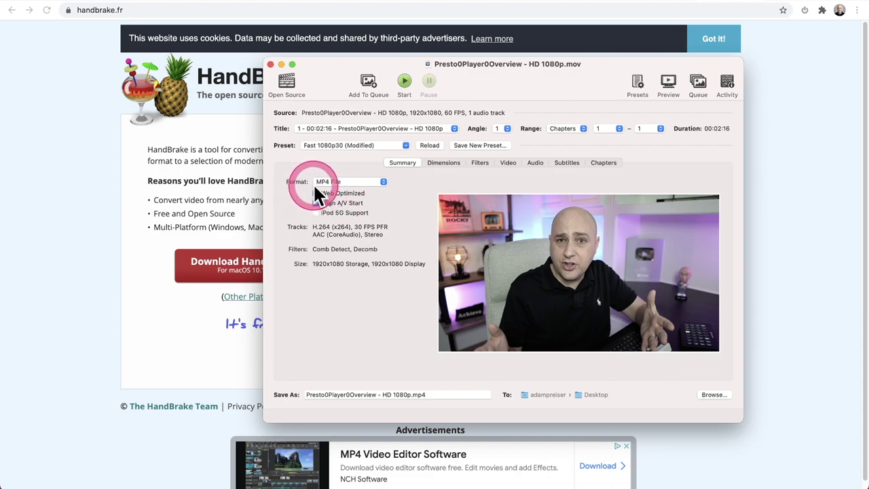
click(317, 192)
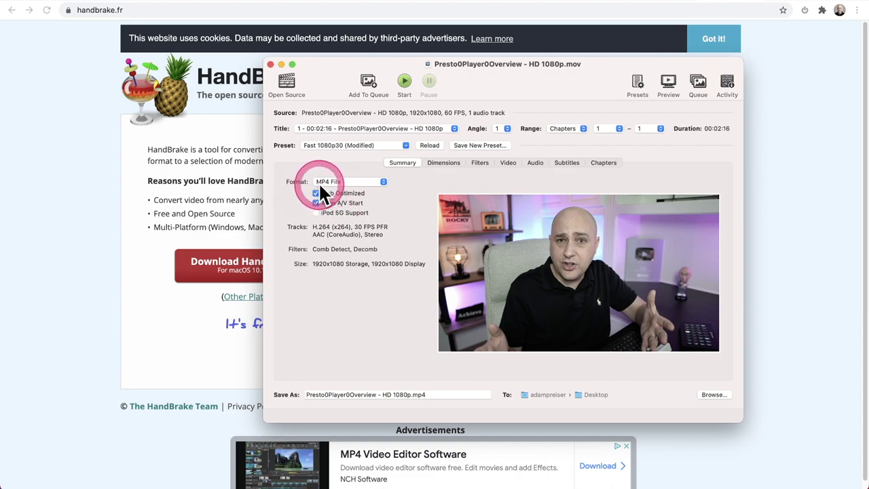
Set the H.264 video framerate to 30 fps, then view the AAC stereo 160 kbps audio track
click(507, 163)
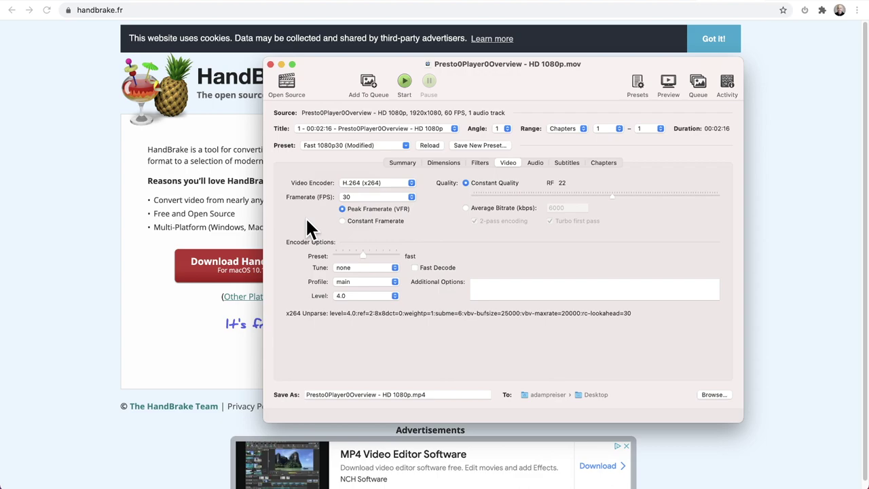
drag(308, 215, 384, 211)
click(388, 199)
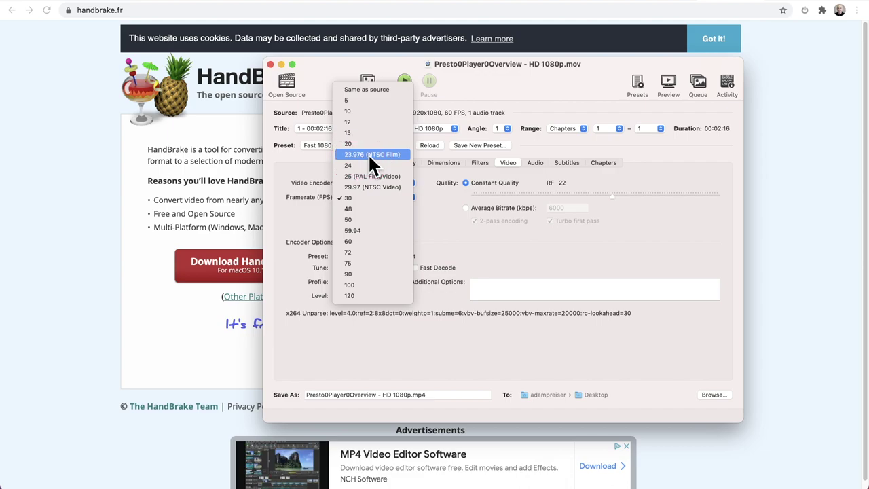
click(350, 154)
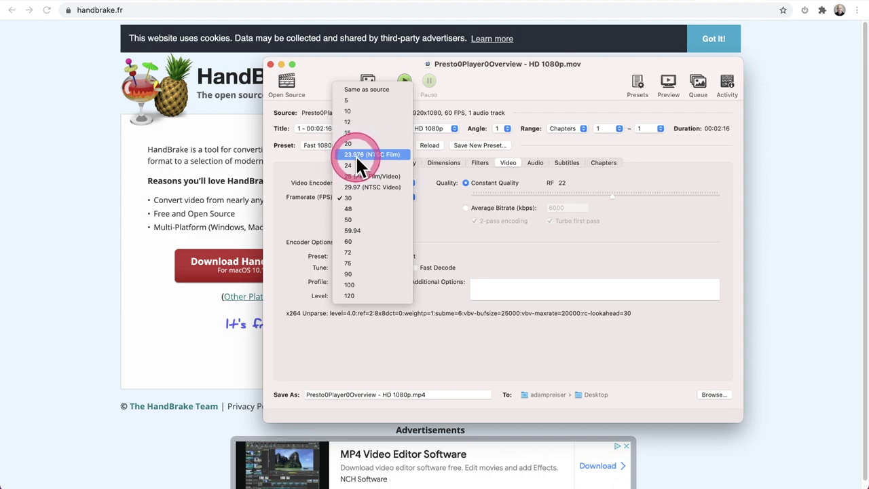
click(358, 198)
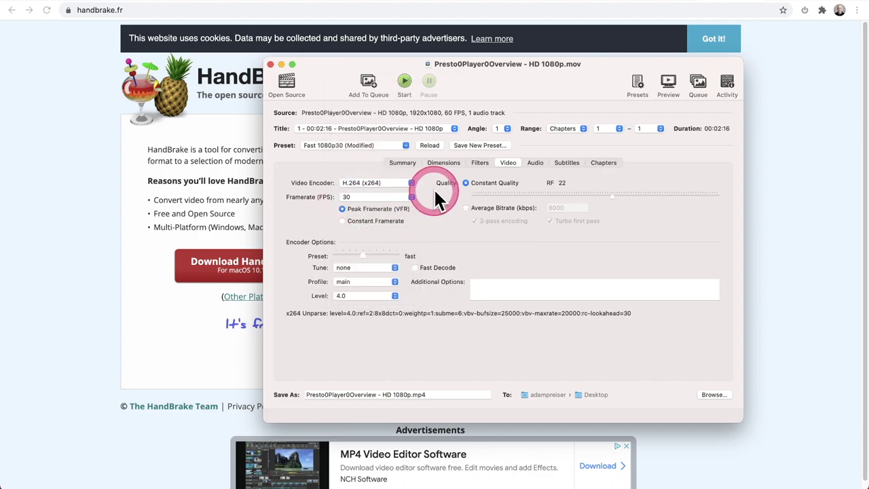
click(537, 162)
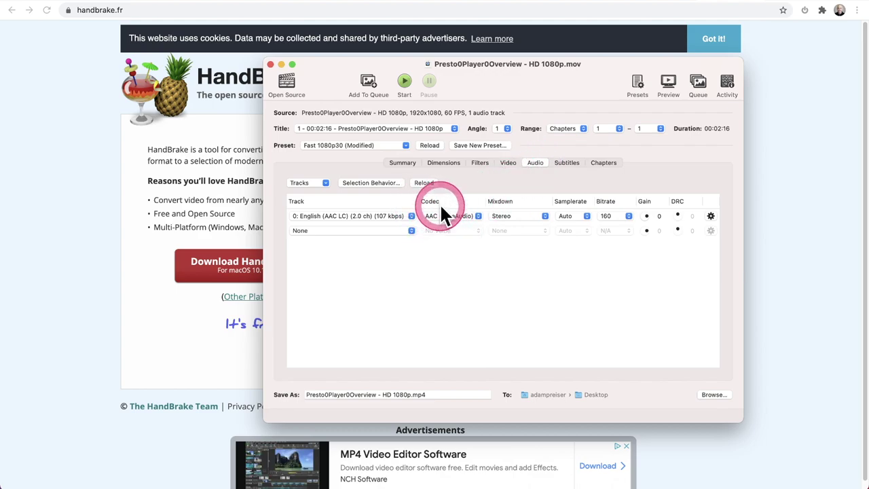
Review the summary confirming the Presto0Player0Overview - HD 1080p.mp4 output to the Desktop
click(401, 162)
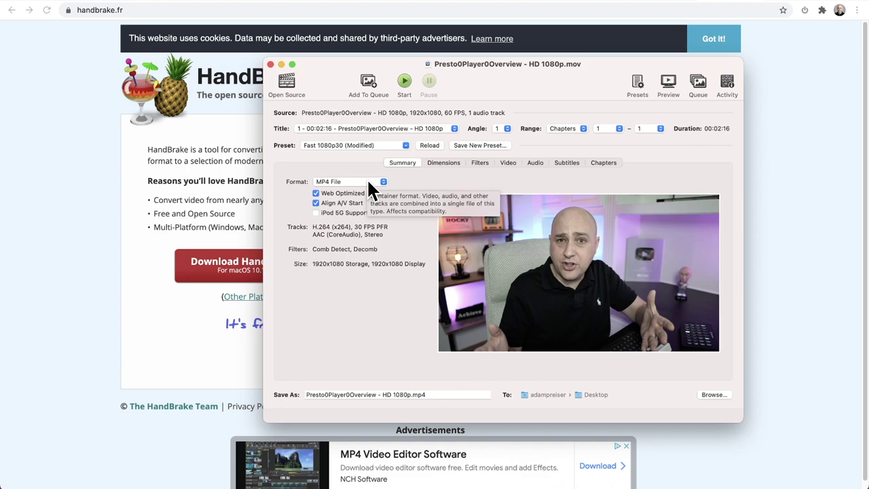
Show the My Presets list with Presto Player 1080 and Presto Player 720
click(469, 149)
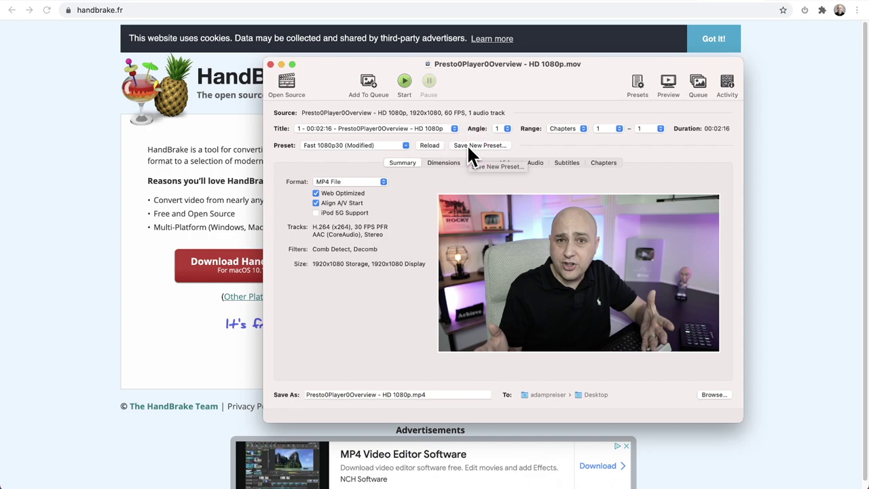
click(332, 146)
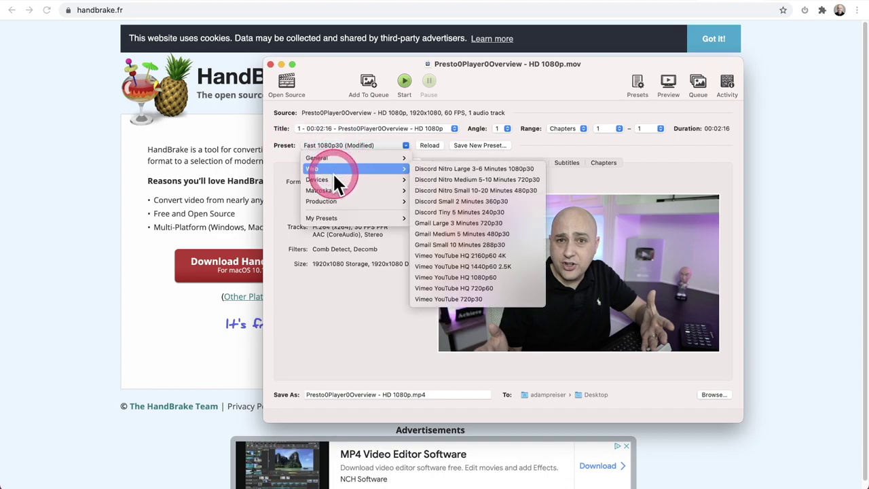
mouse_move(322, 218)
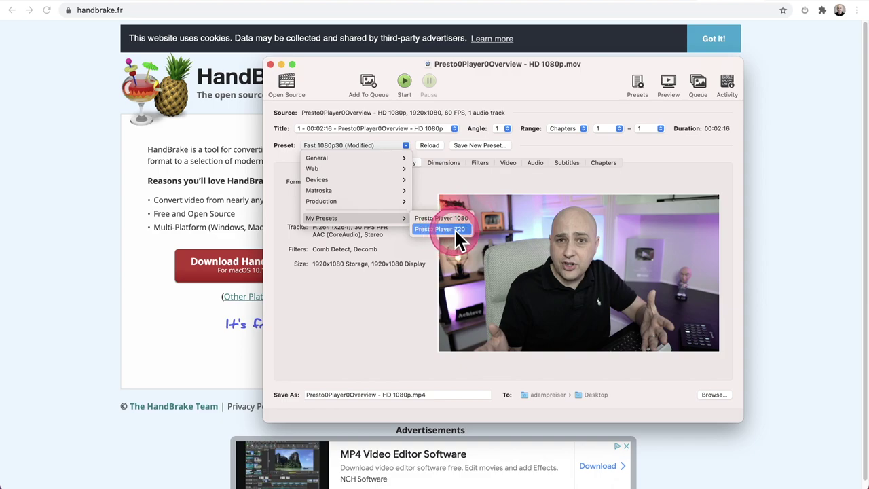
Dismiss the preset menu unchanged and start the web-optimized MP4 encode
click(348, 278)
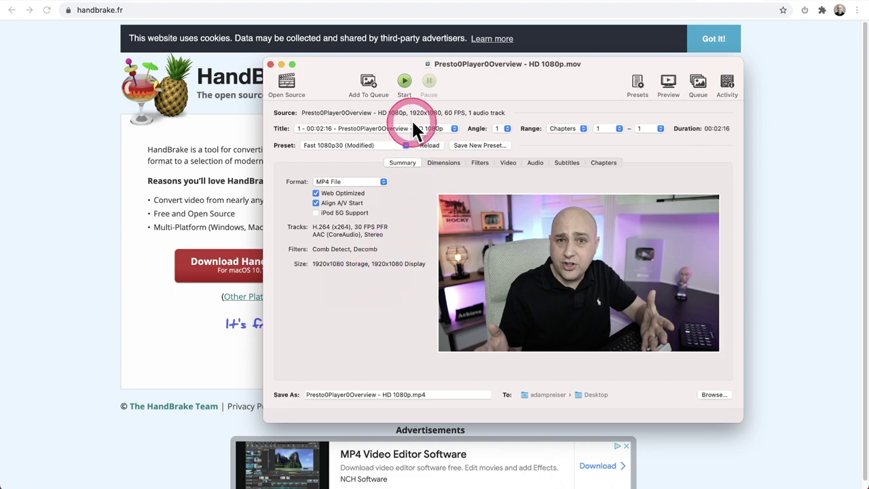
click(405, 81)
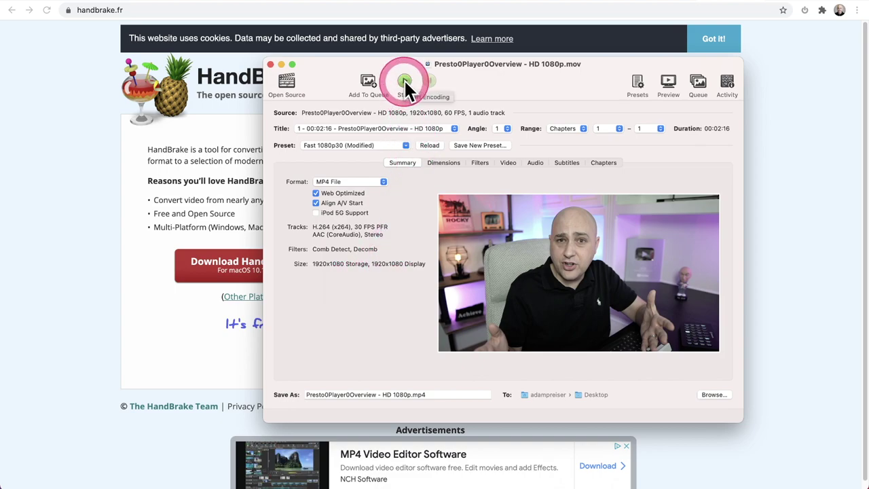